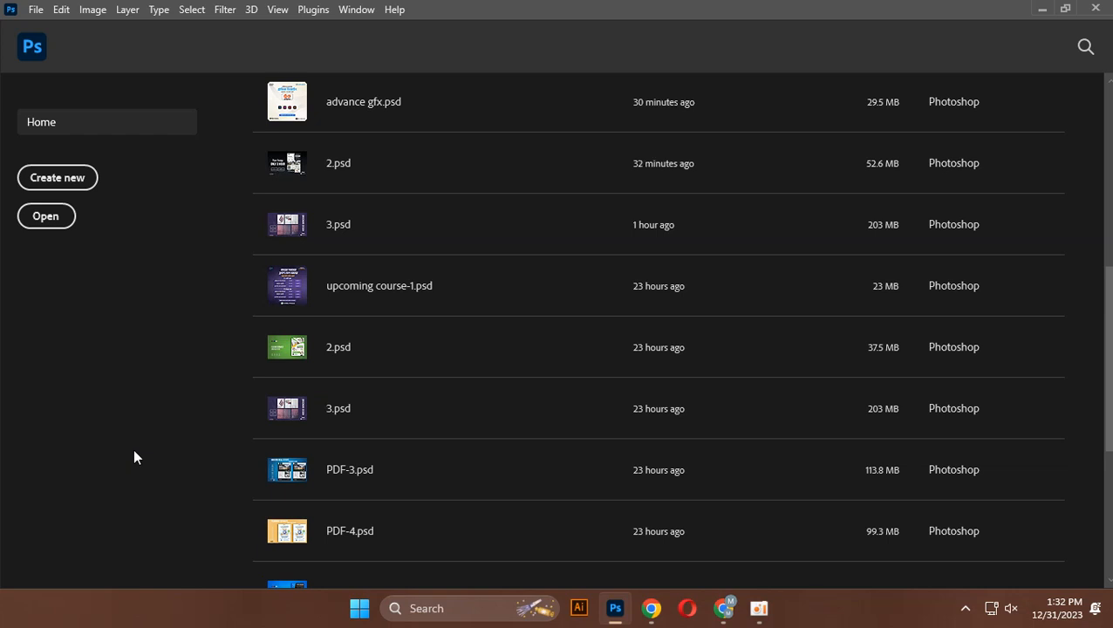
Create a new 1280 x 720 px document at 72 ppi with RGB color and a white background
left_click(32, 190)
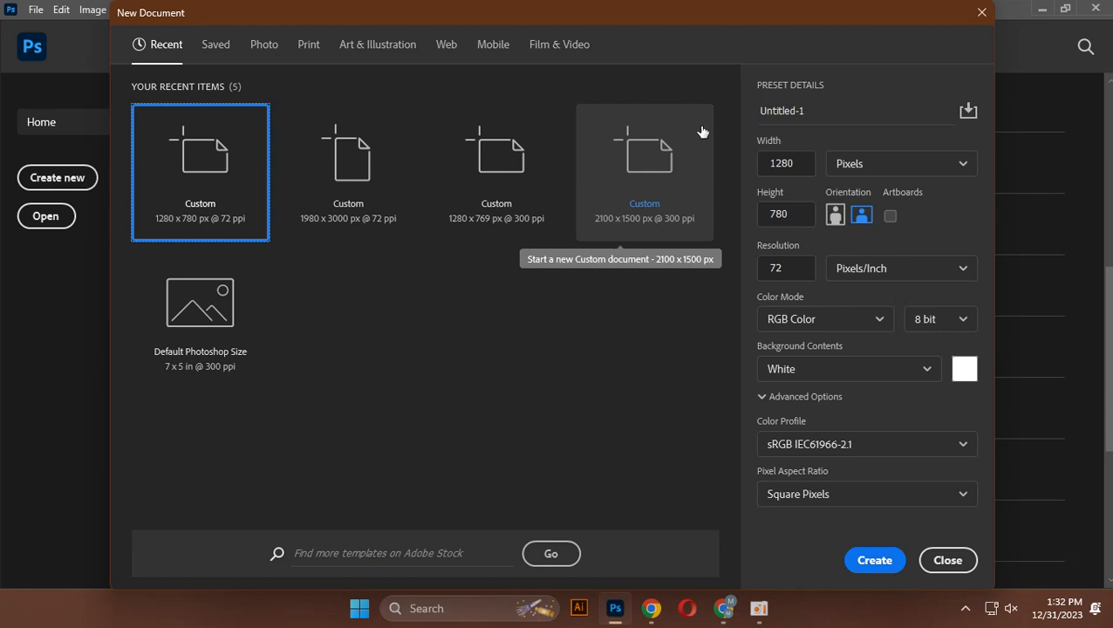
left_click(789, 214)
type("75")
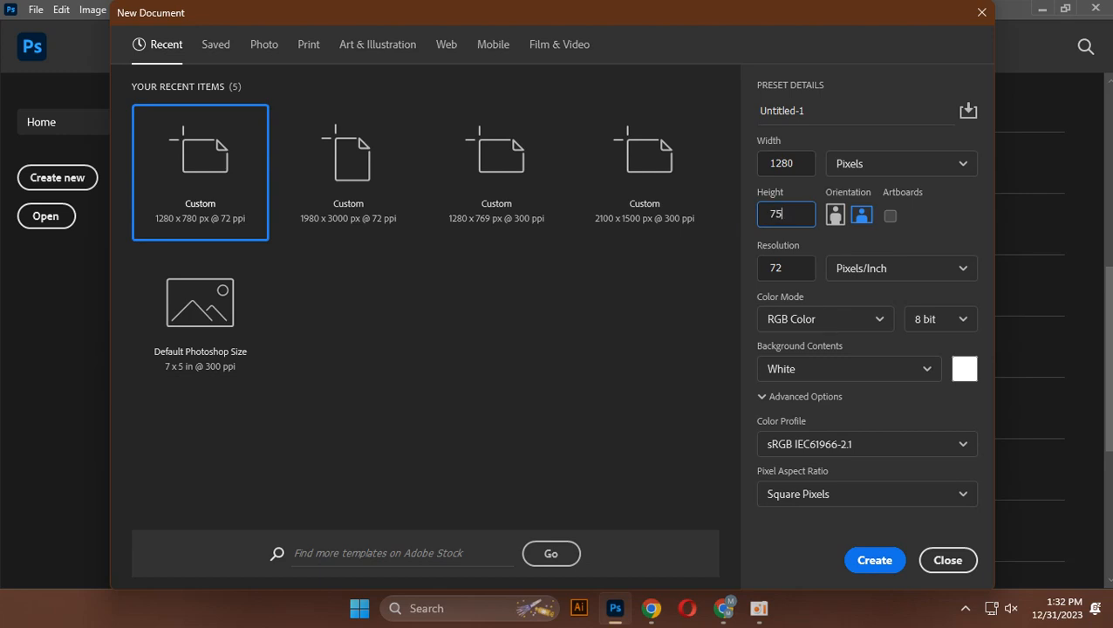
key("BackSpace")
type("20")
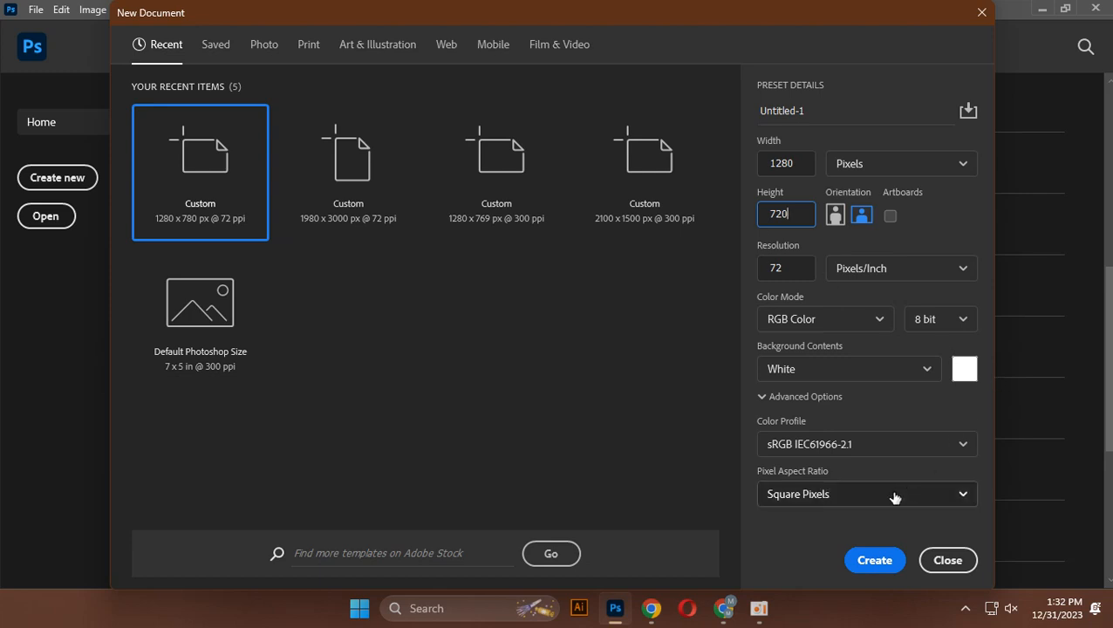
left_click(873, 566)
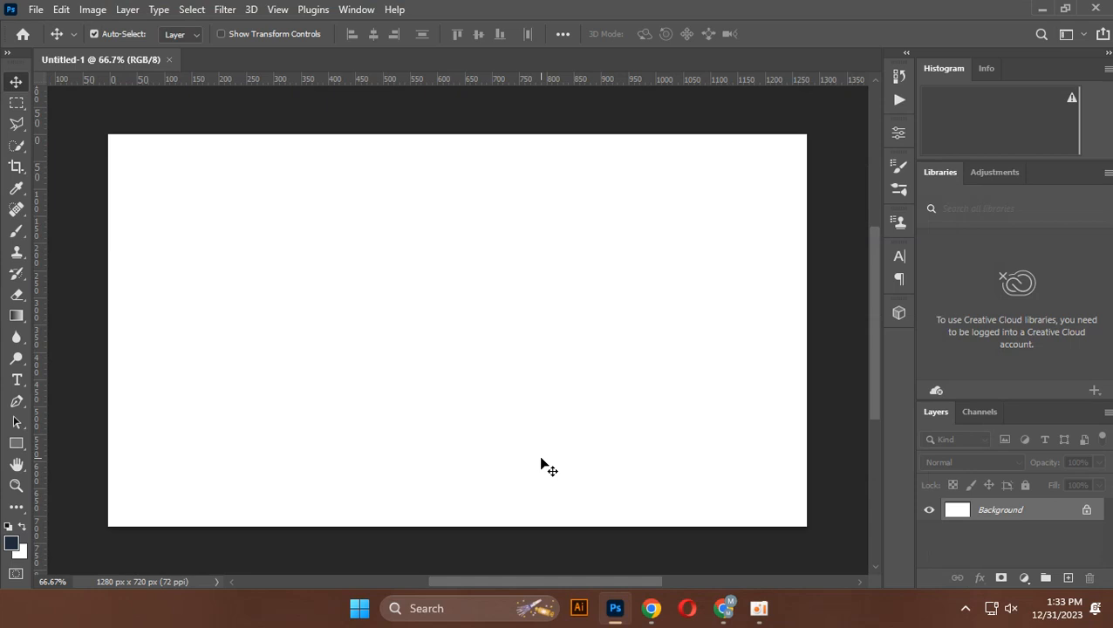
Draw a tall black rectangle about 48 px wide and 421 px high in the upper canvas area and remove its stroke
left_click(17, 444)
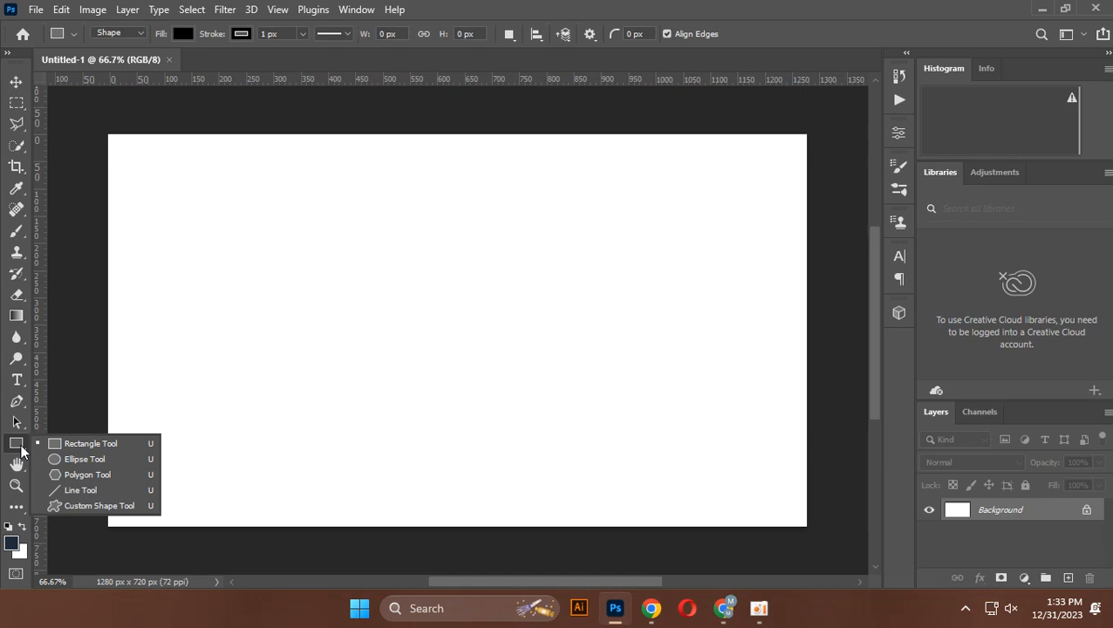
left_click(75, 449)
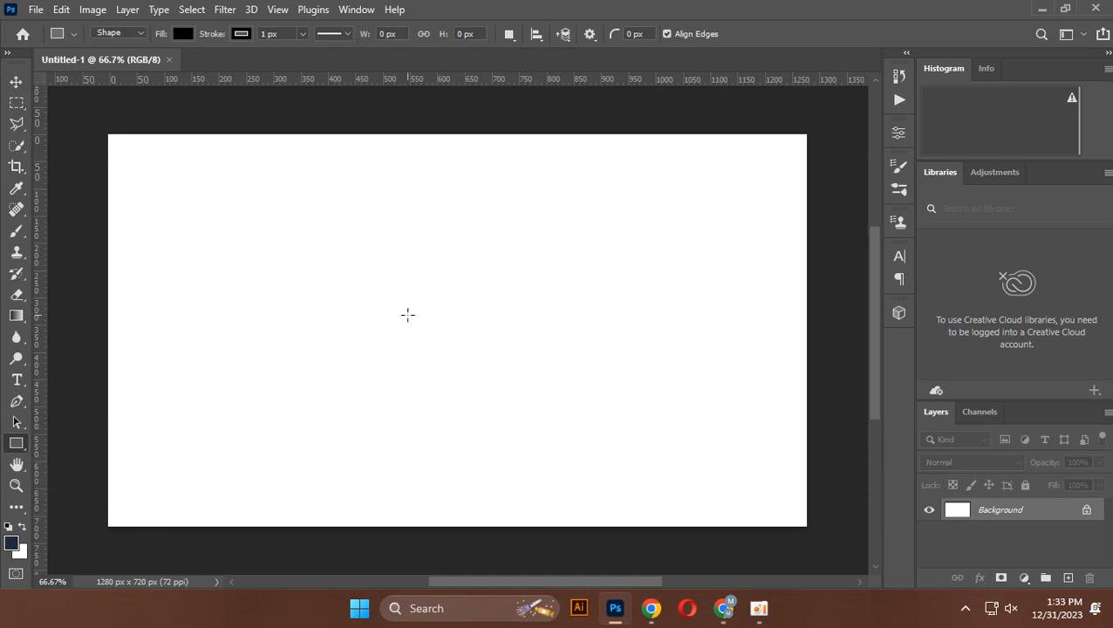
left_click_drag(376, 119, 410, 345)
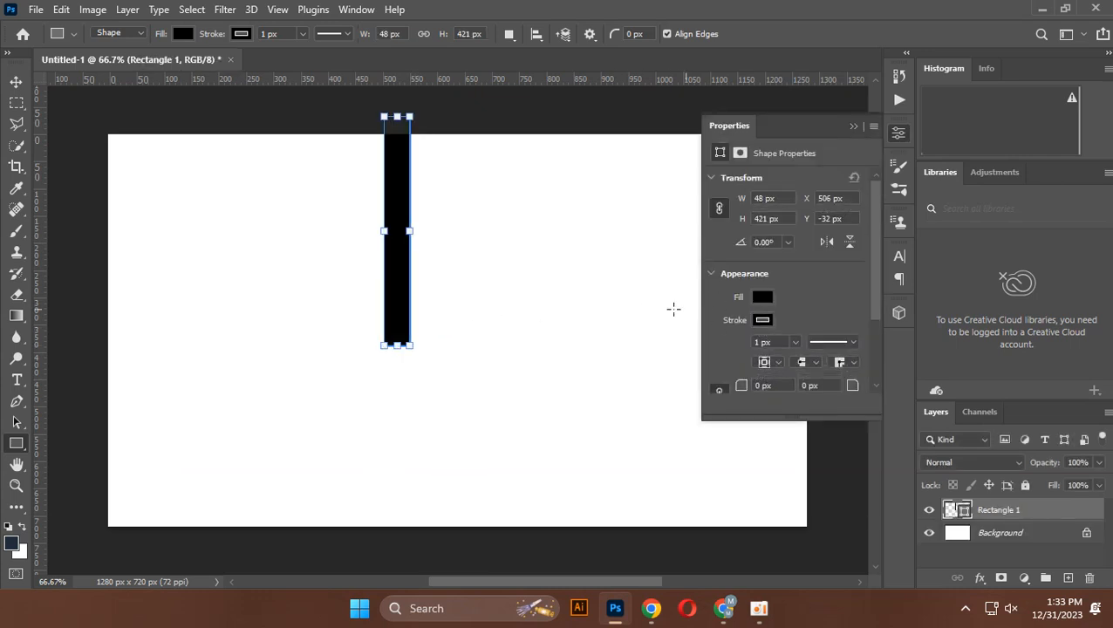
left_click(759, 319)
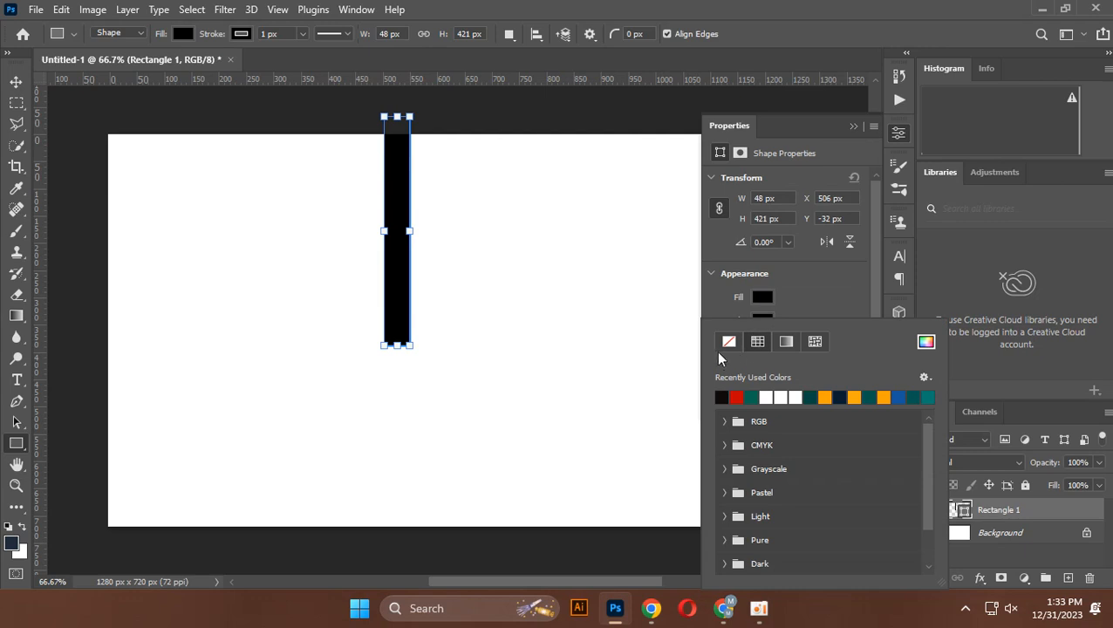
left_click(724, 343)
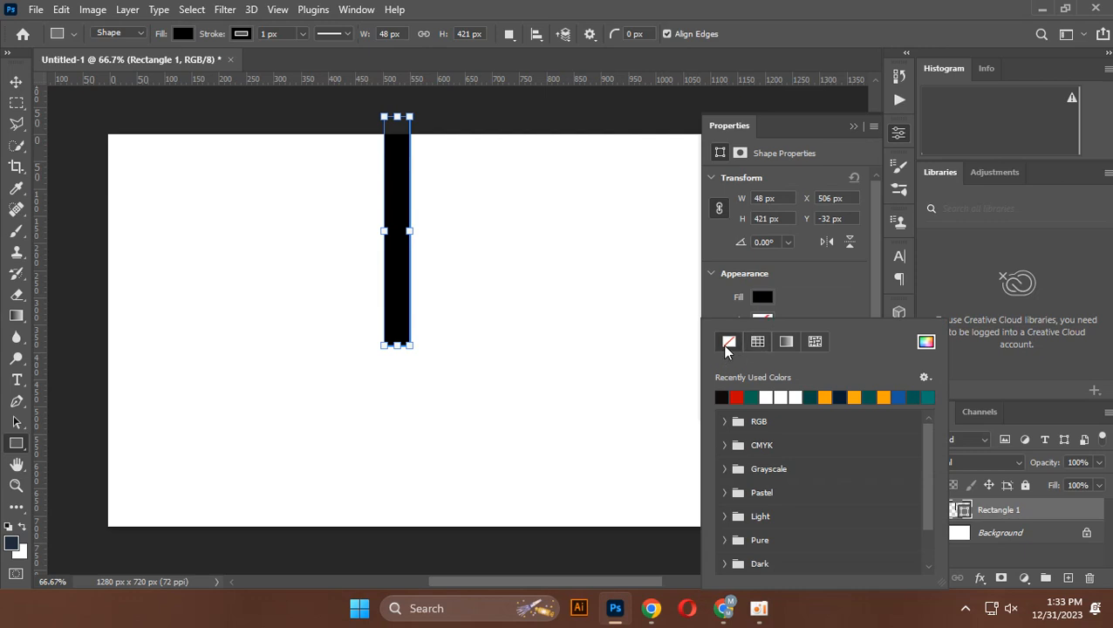
left_click(853, 127)
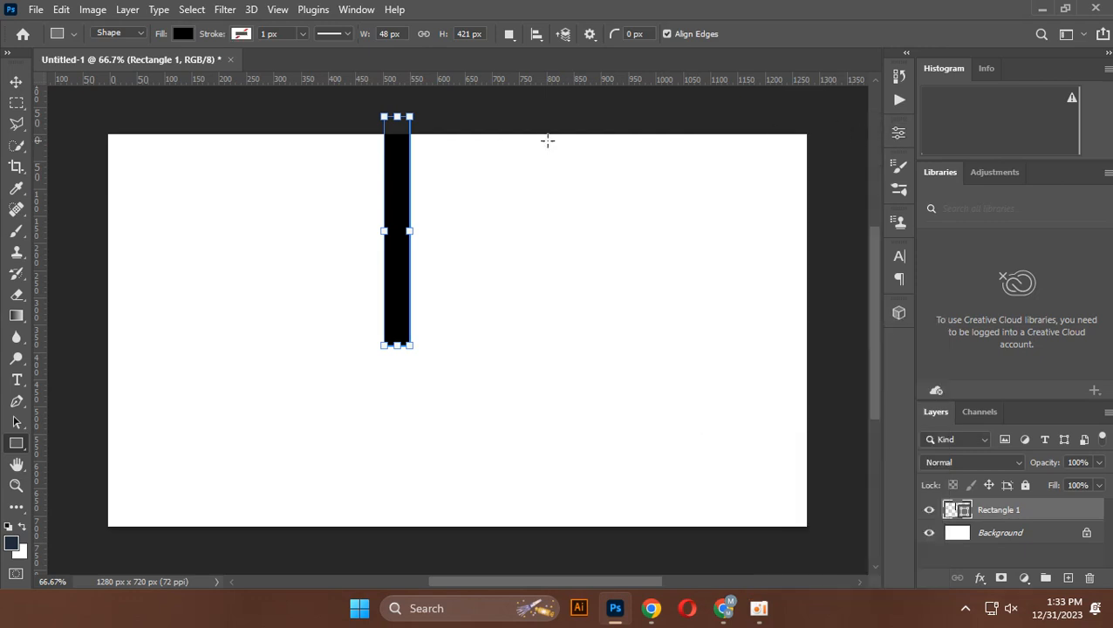
Move the black rectangle down fully onto the canvas and round all four of its corners to 19 px
left_click(16, 81)
left_click_drag(393, 206, 385, 299)
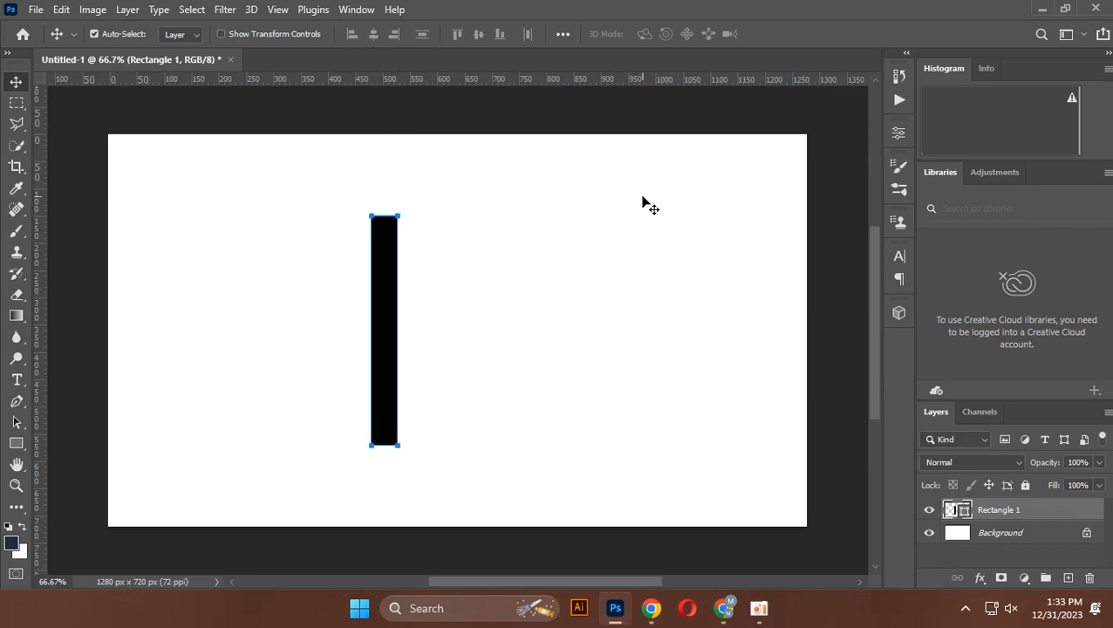
left_click(899, 135)
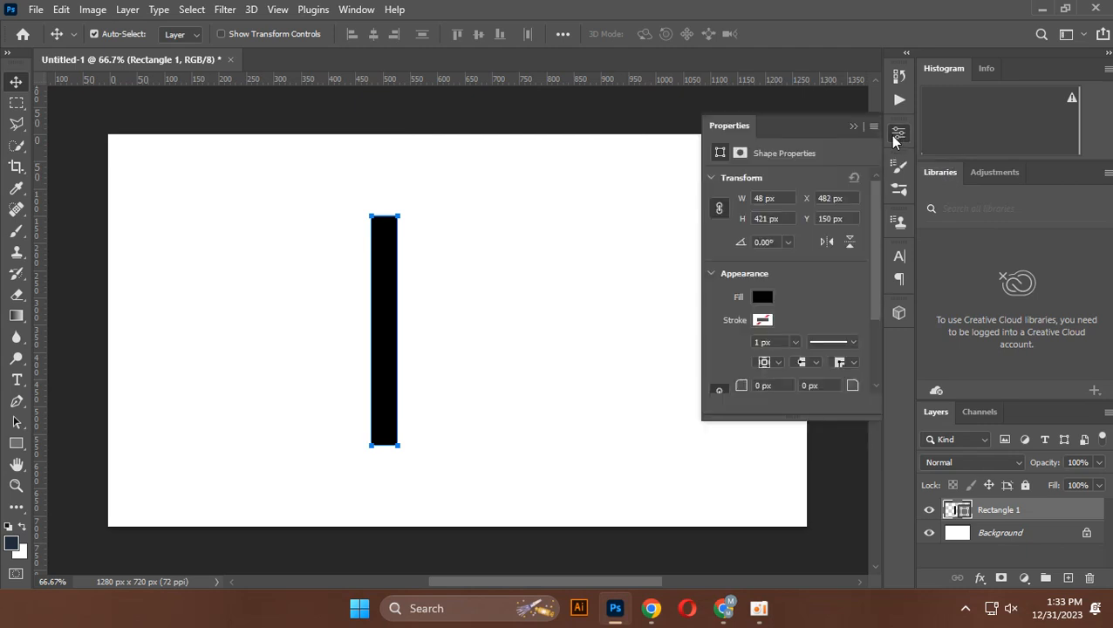
scroll(761, 339, "down", 2)
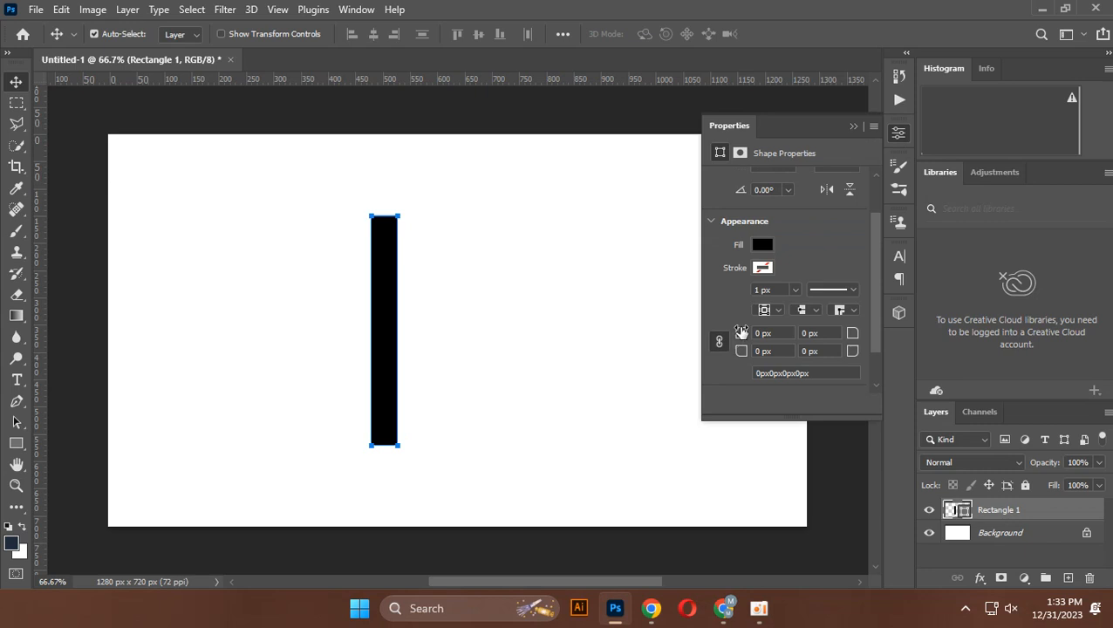
left_click_drag(739, 335, 756, 339)
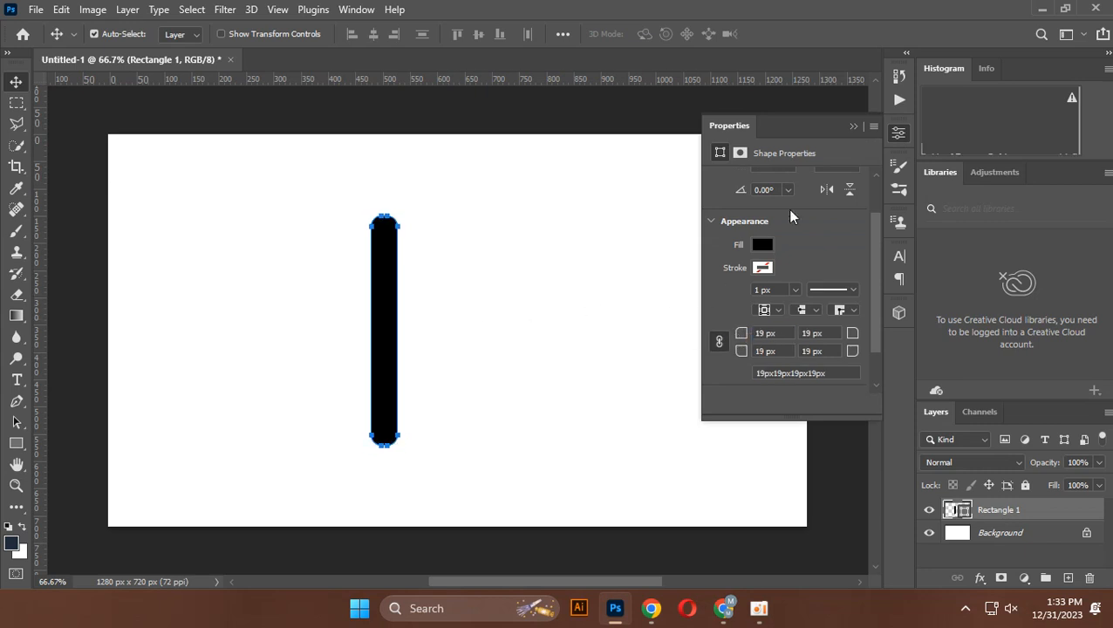
left_click(853, 127)
left_click(200, 219)
Duplicate the rounded bar five times side by side with narrow gaps, staggering the copies vertically to form a row of six
scroll(392, 332, "up", 1)
left_click_drag(395, 338, 432, 349)
left_click_drag(428, 348, 465, 349)
left_click_drag(472, 349, 510, 368)
left_click_drag(511, 367, 574, 402)
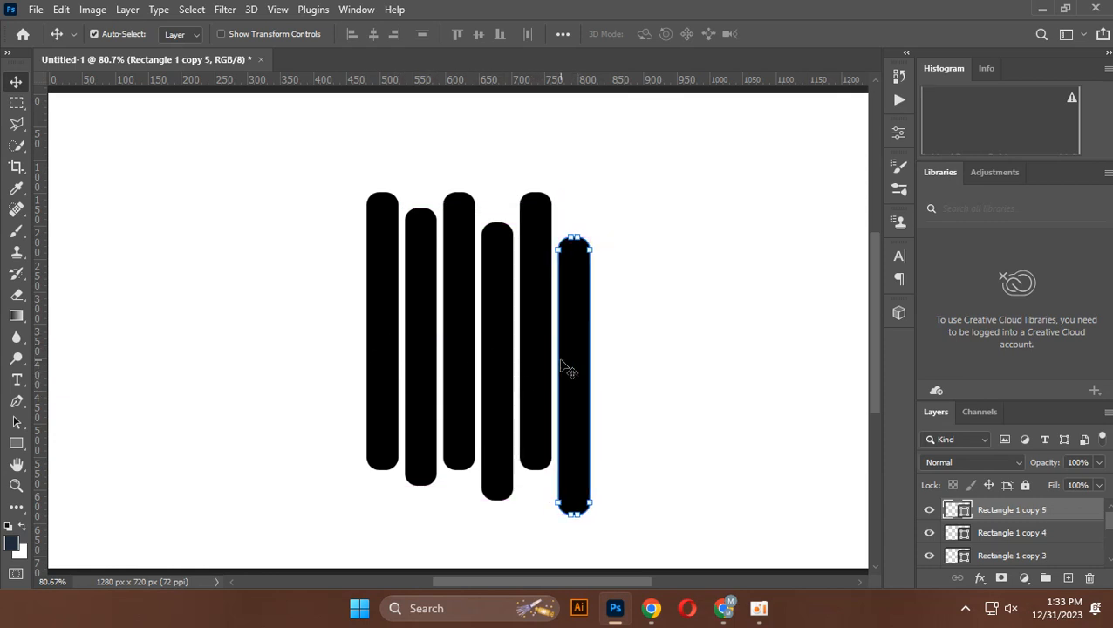
scroll(555, 361, "down", 2)
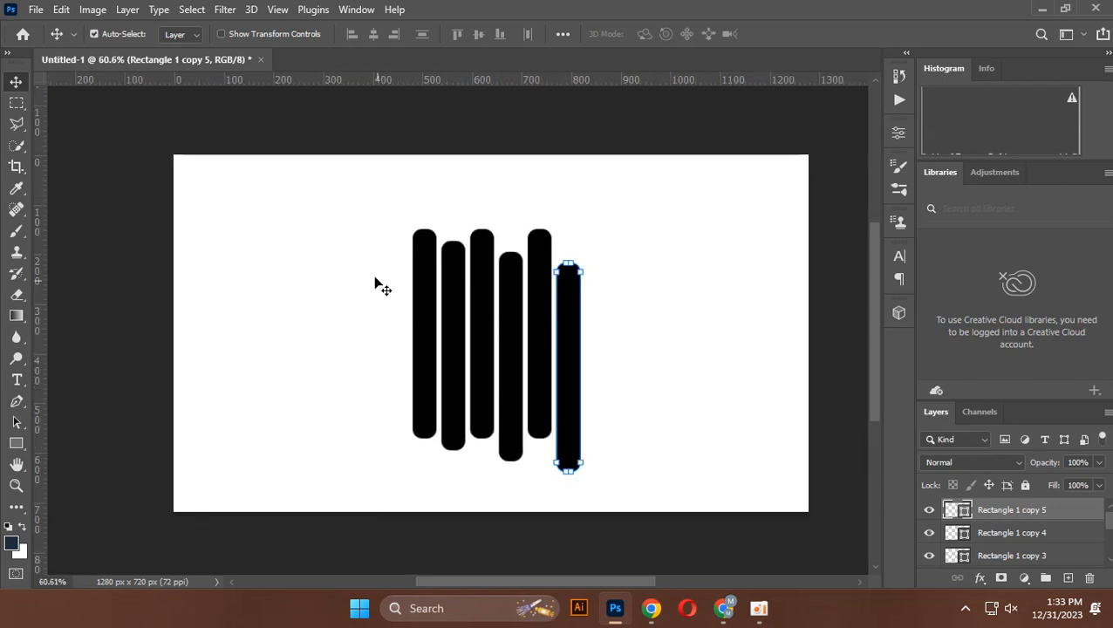
Rotate all six bars together by about 52.5° and center the diagonal group on the canvas
left_click(375, 266)
left_click_drag(373, 207, 607, 505)
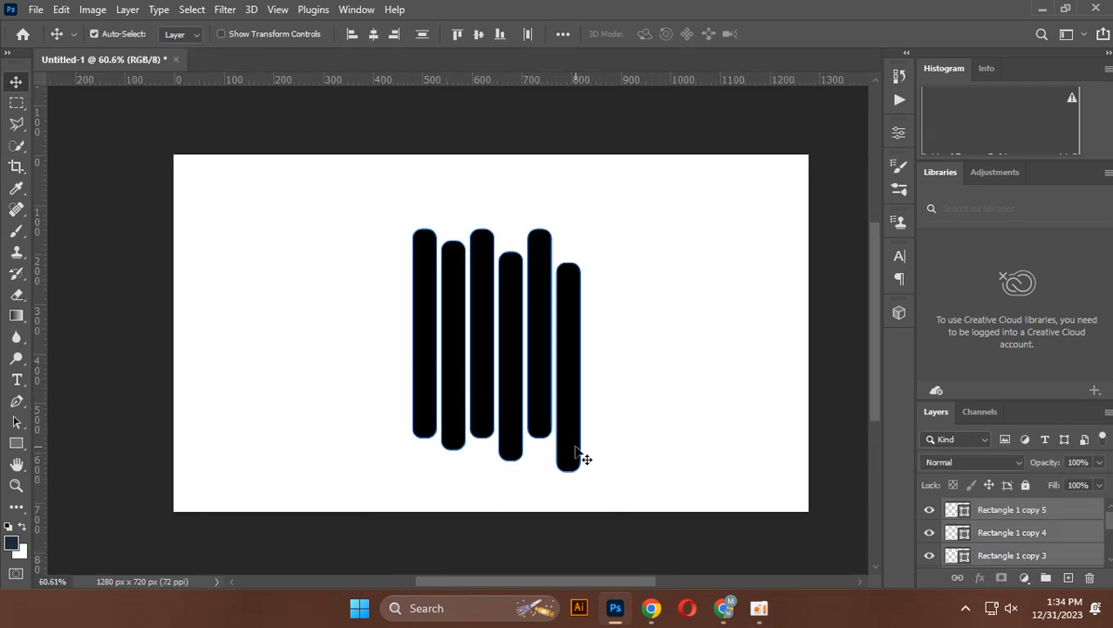
key("ctrl")
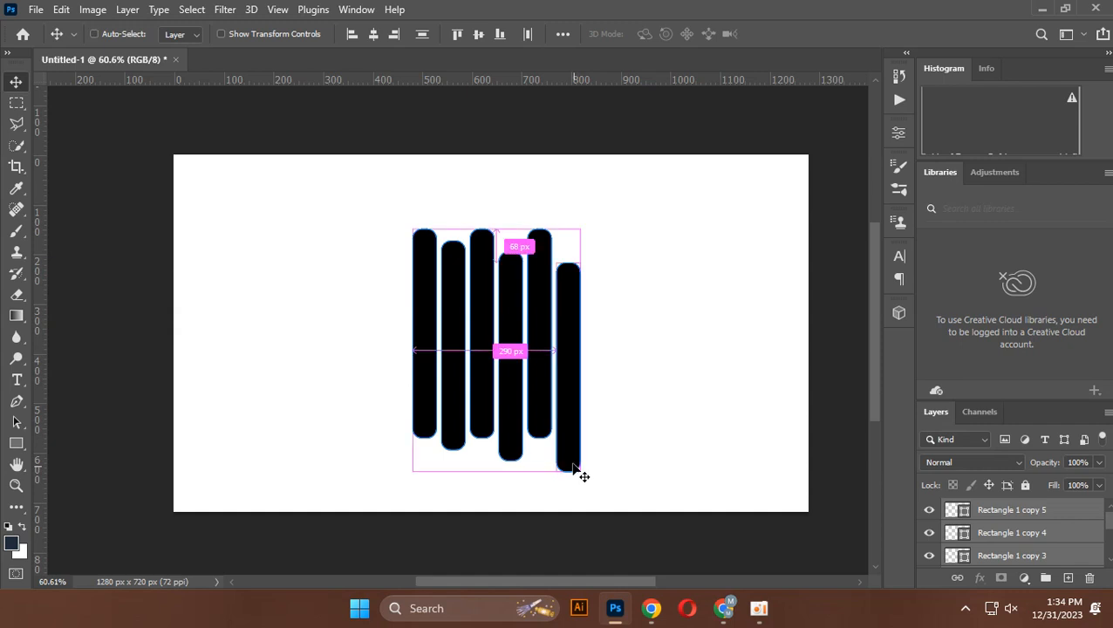
key("ctrl+t")
left_click_drag(586, 484, 458, 508)
mouse_move(511, 437)
left_mouse_down()
mouse_move(487, 442)
mouse_move(507, 439)
left_mouse_up()
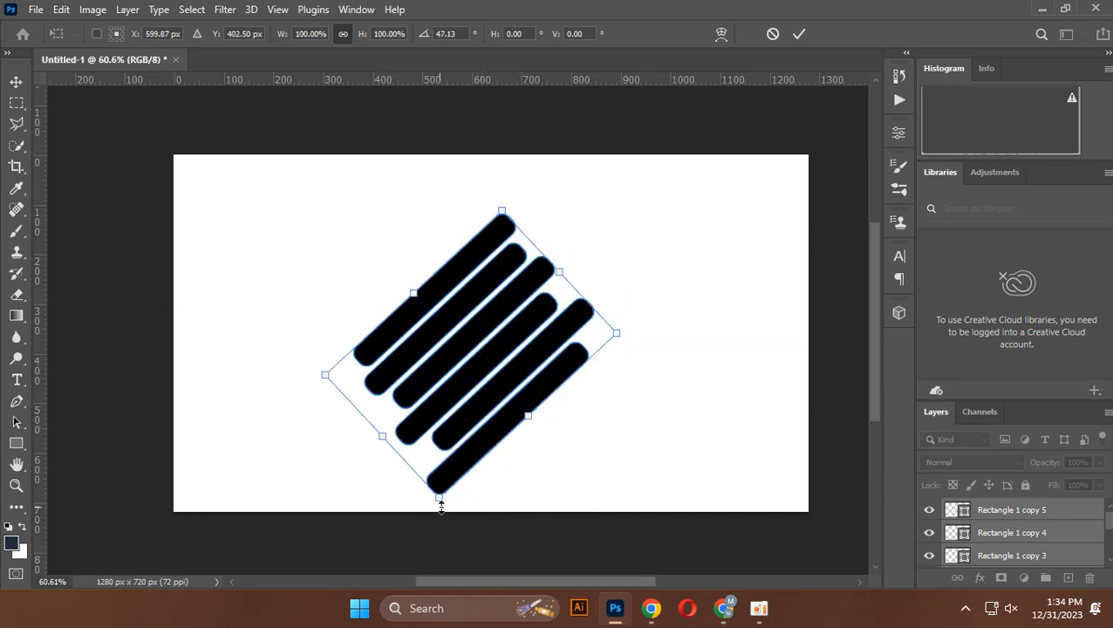
left_click_drag(432, 510, 416, 506)
left_click_drag(449, 463, 476, 454)
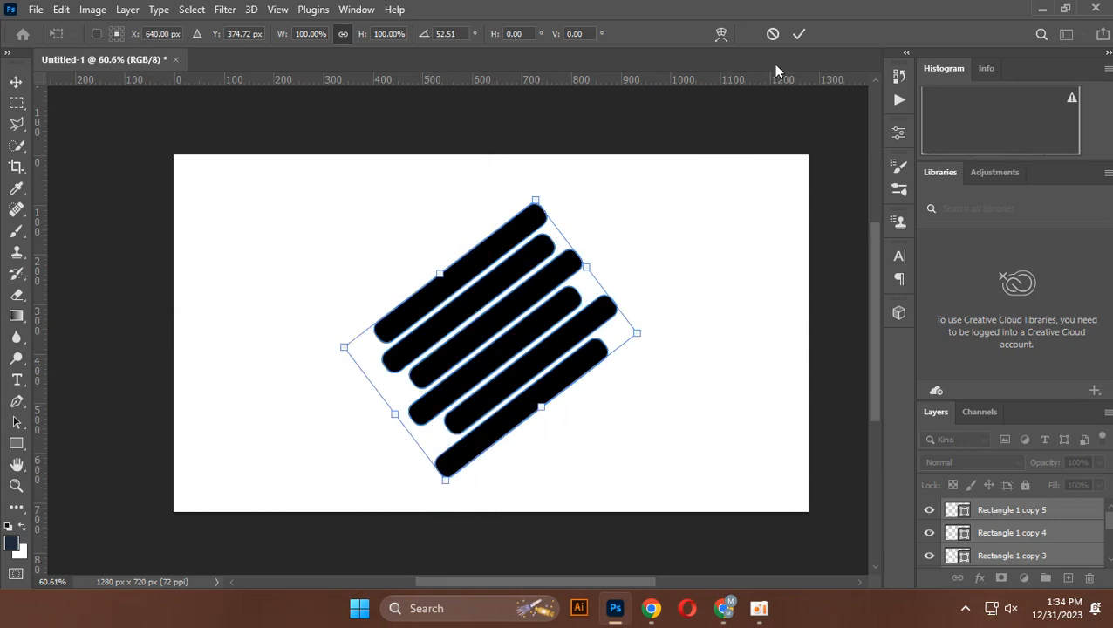
left_click(800, 33)
left_click(691, 297)
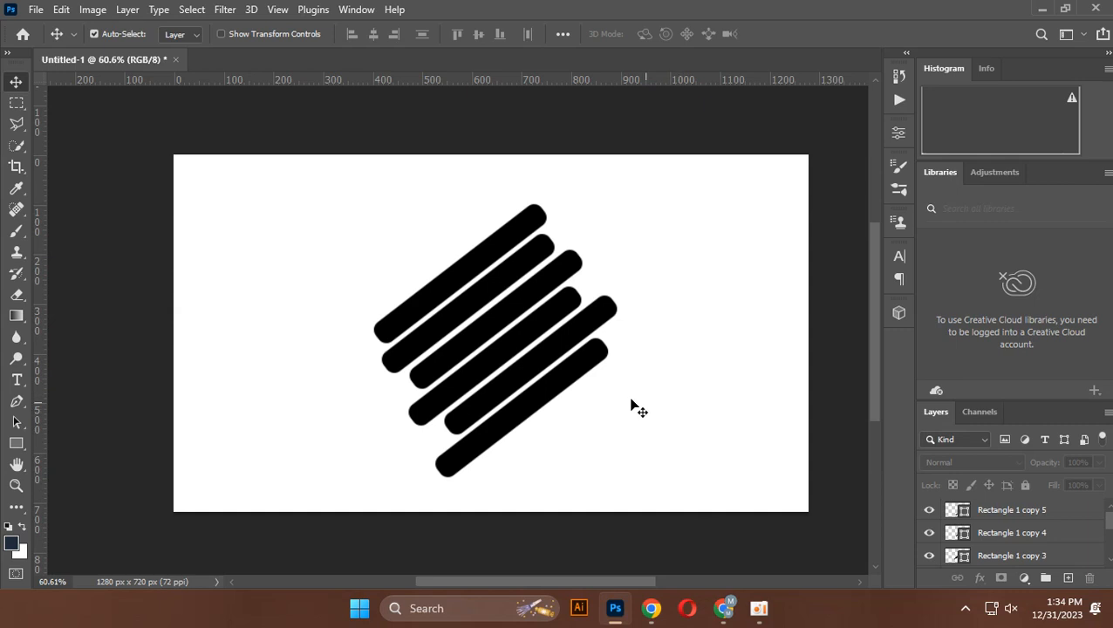
Place the photo of the woman in the red dress from the Downloads folder as an embedded image
left_click(37, 11)
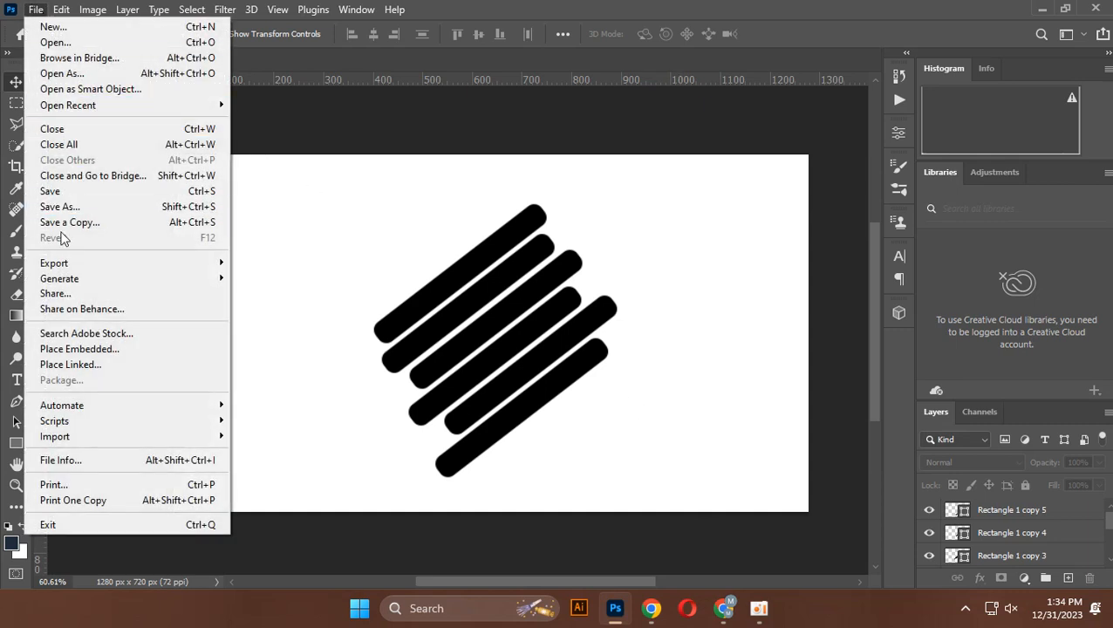
left_click(62, 352)
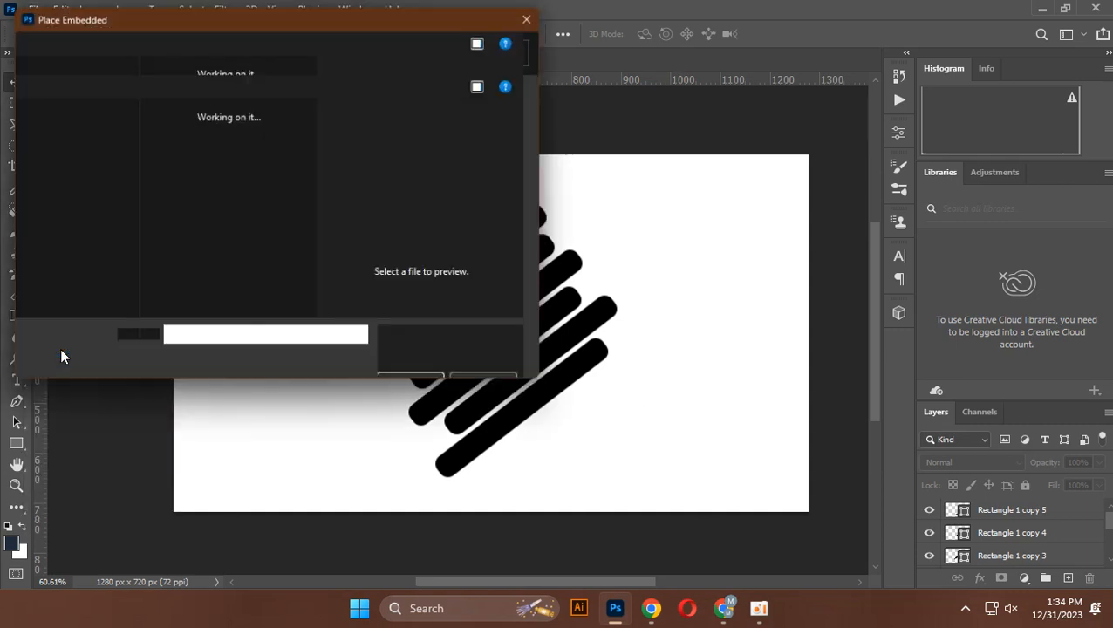
scroll(79, 229, "down", 3)
left_click(87, 162)
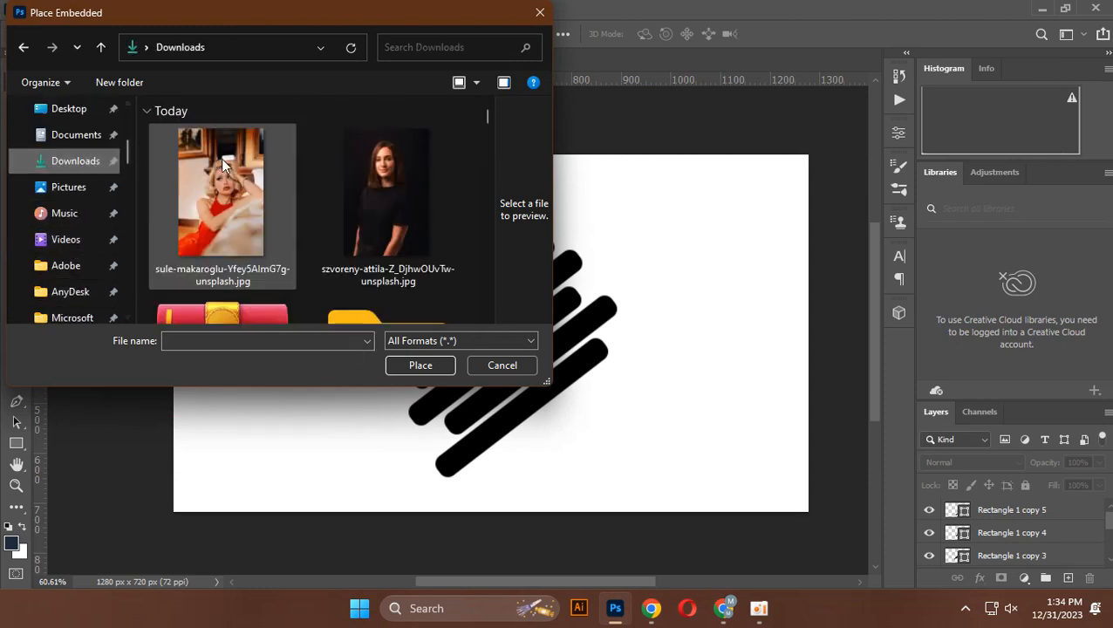
left_click(191, 173)
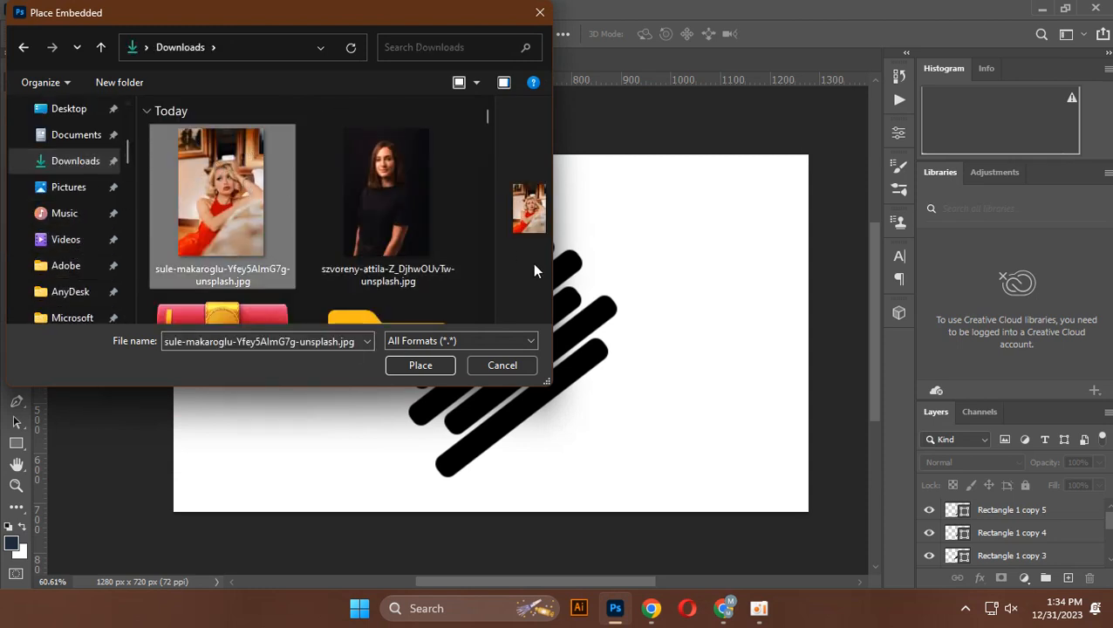
left_click(418, 365)
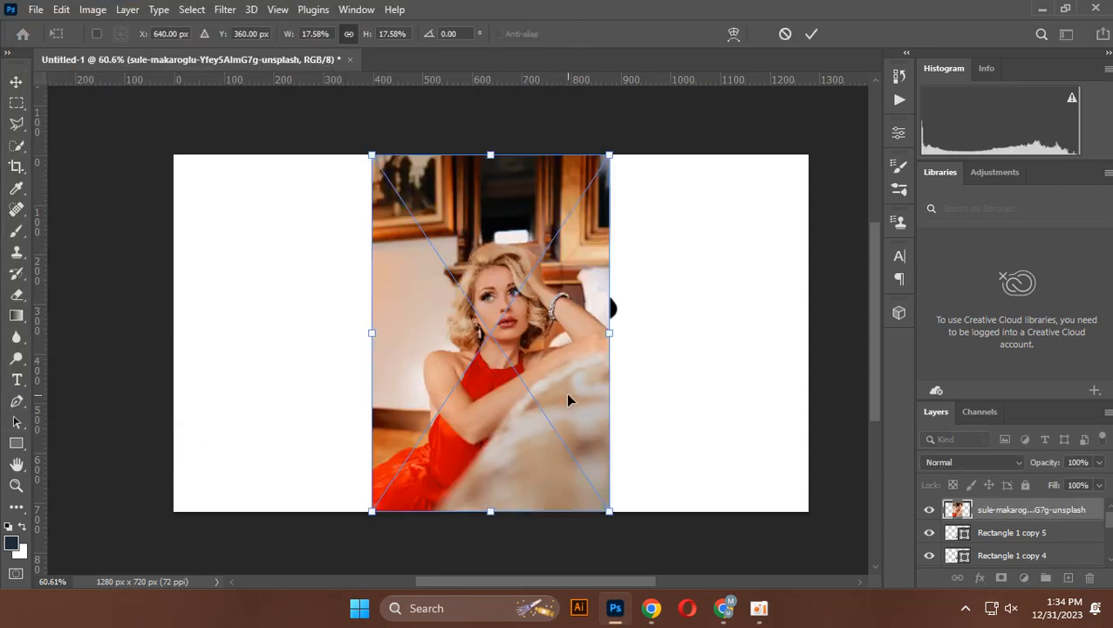
Scale the placed photo to about 13.6%, rotate it about 53°, and position it over the diagonal bars
left_click_drag(562, 405, 574, 400)
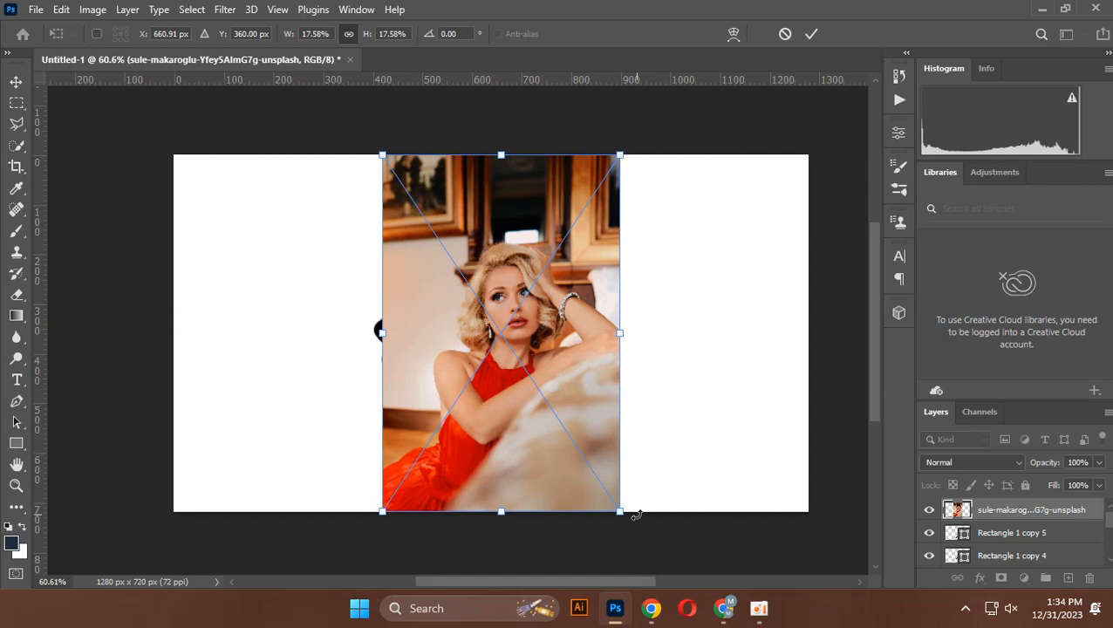
left_click_drag(636, 516, 446, 535)
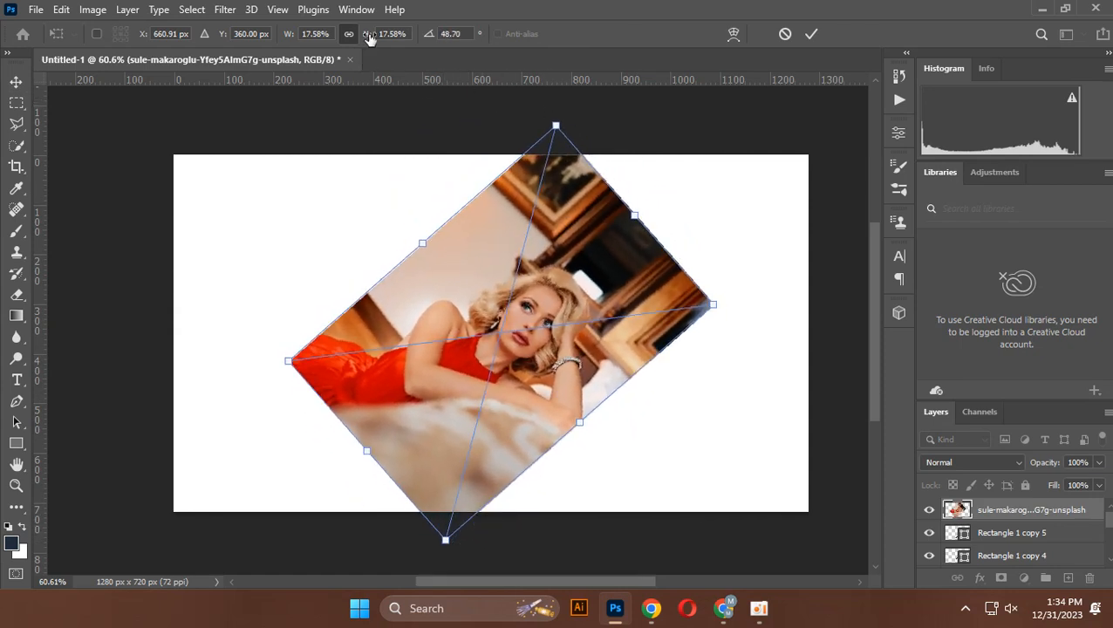
left_click_drag(370, 38, 367, 35)
left_click_drag(460, 505, 444, 513)
left_click_drag(513, 411, 511, 400)
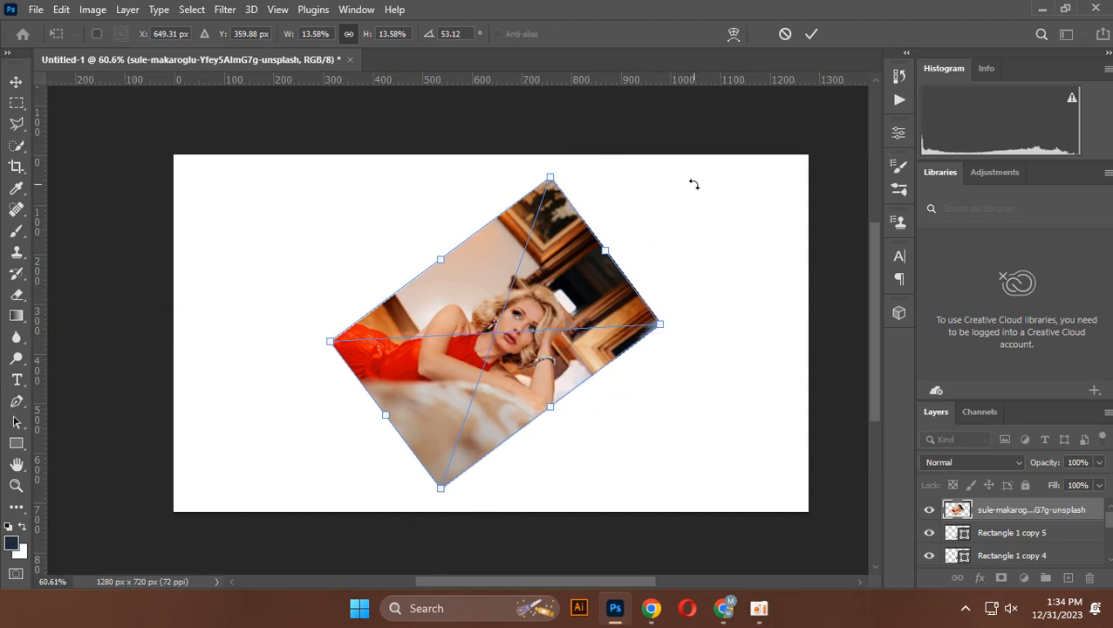
left_click(812, 33)
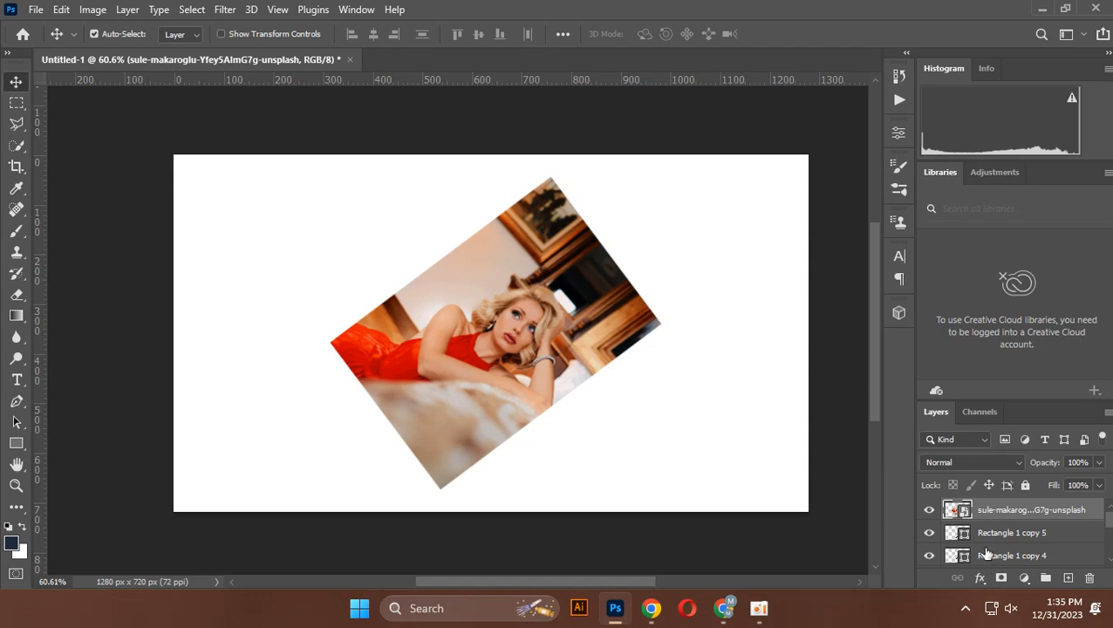
Try clipping the photo to the single bar layer beneath it with a clipping mask, and release the mask
right_click(1049, 515)
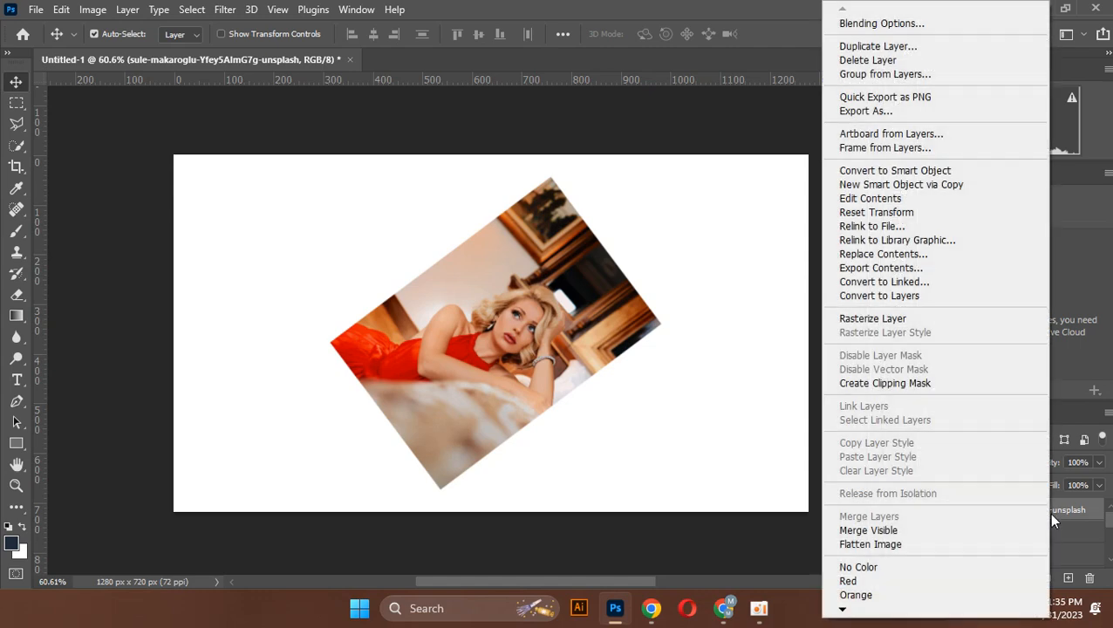
left_click(960, 384)
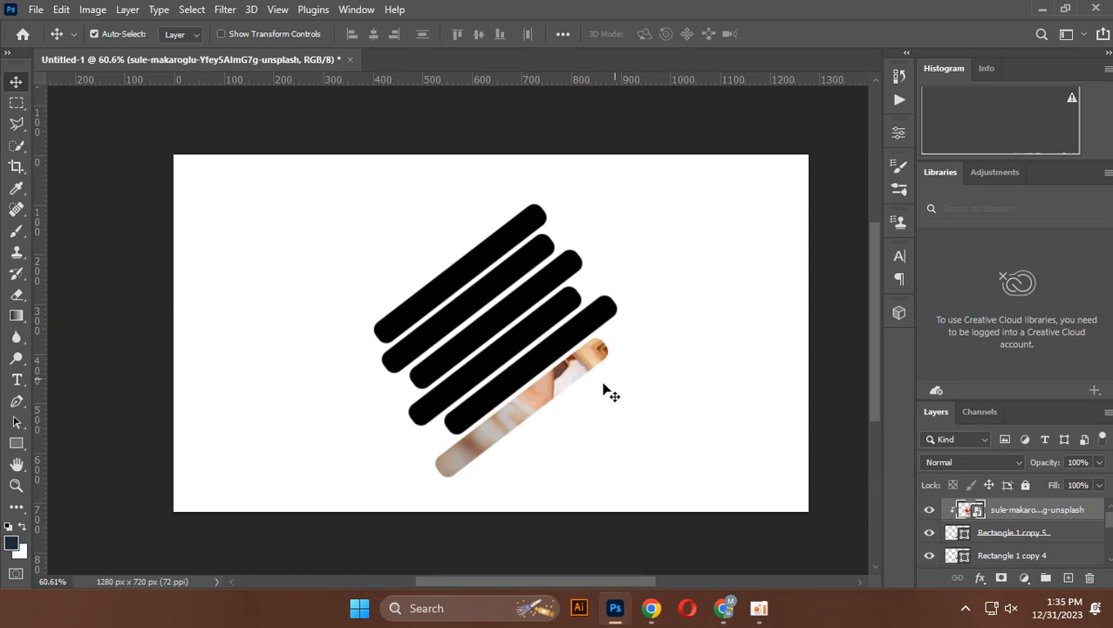
key("ctrl")
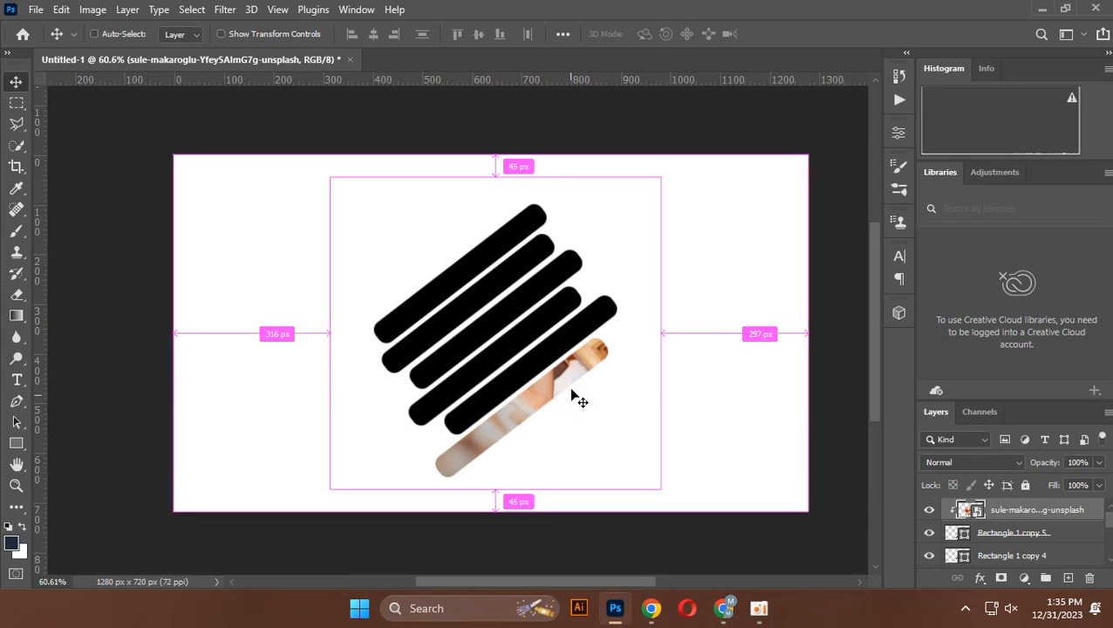
key("ctrl+alt+g")
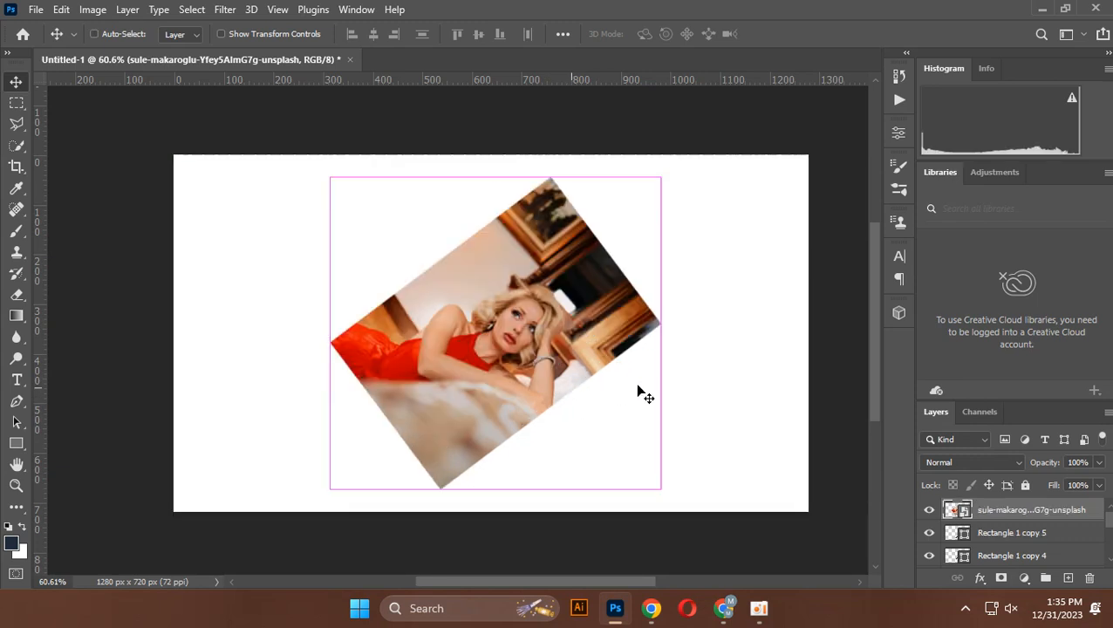
Select all six rounded bar layers, from Rectangle 1 to Rectangle 1 copy 5, and convert them into a single smart object
left_click(992, 539)
scroll(993, 541, "down", 5)
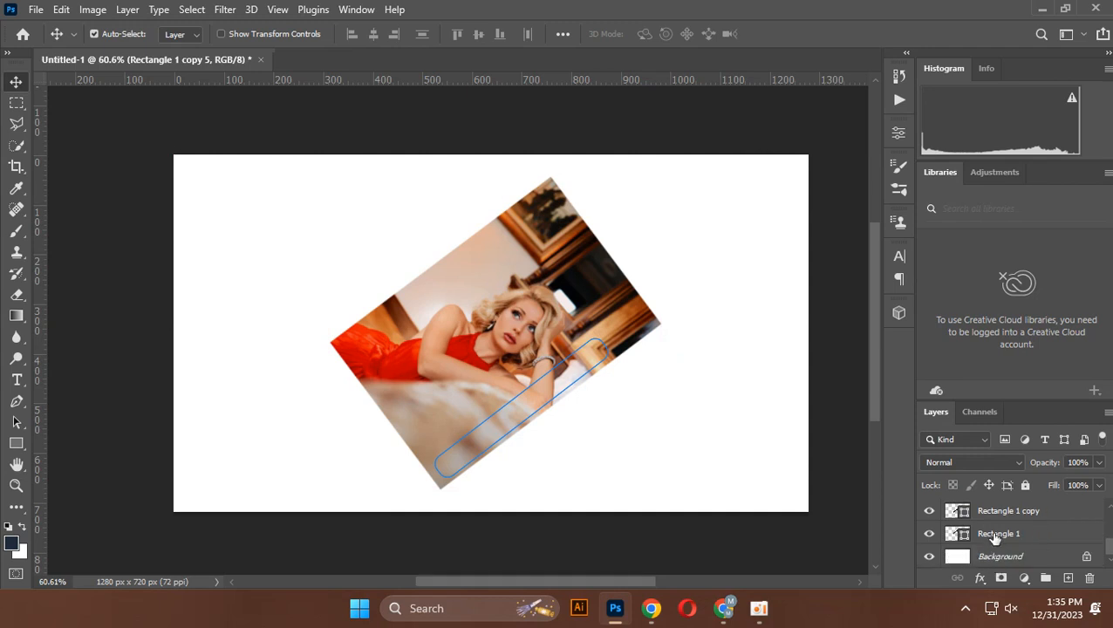
left_click(992, 536)
left_click(996, 518, "ctrl")
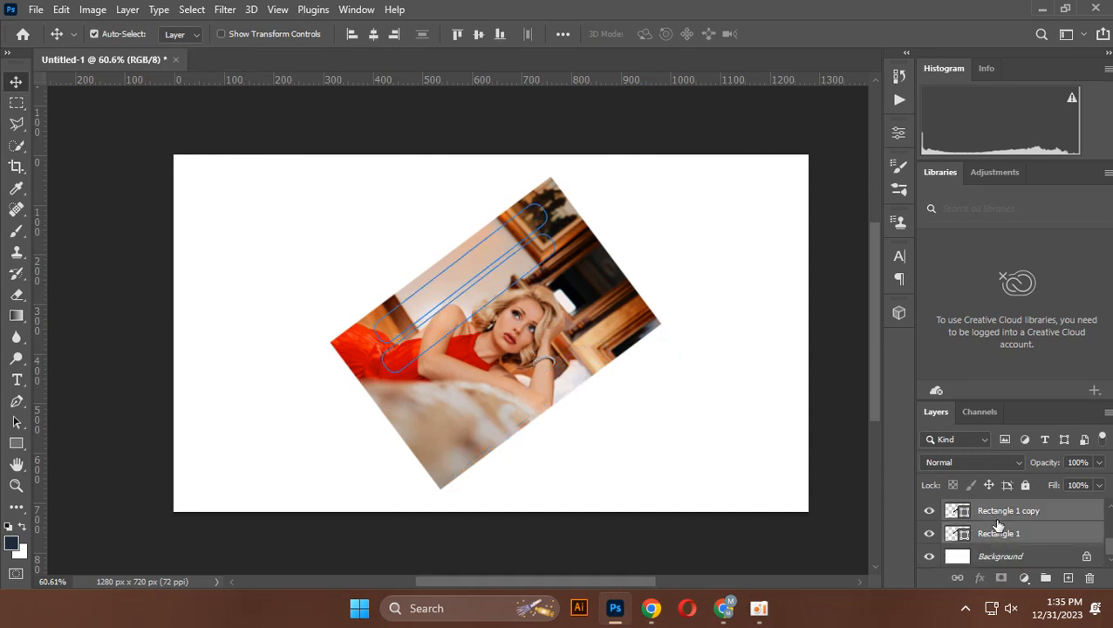
scroll(999, 524, "up", 1)
left_click(996, 519, "ctrl")
scroll(995, 521, "up", 1)
left_click(995, 521, "ctrl")
scroll(995, 520, "up", 1)
scroll(1025, 553, "up", 1)
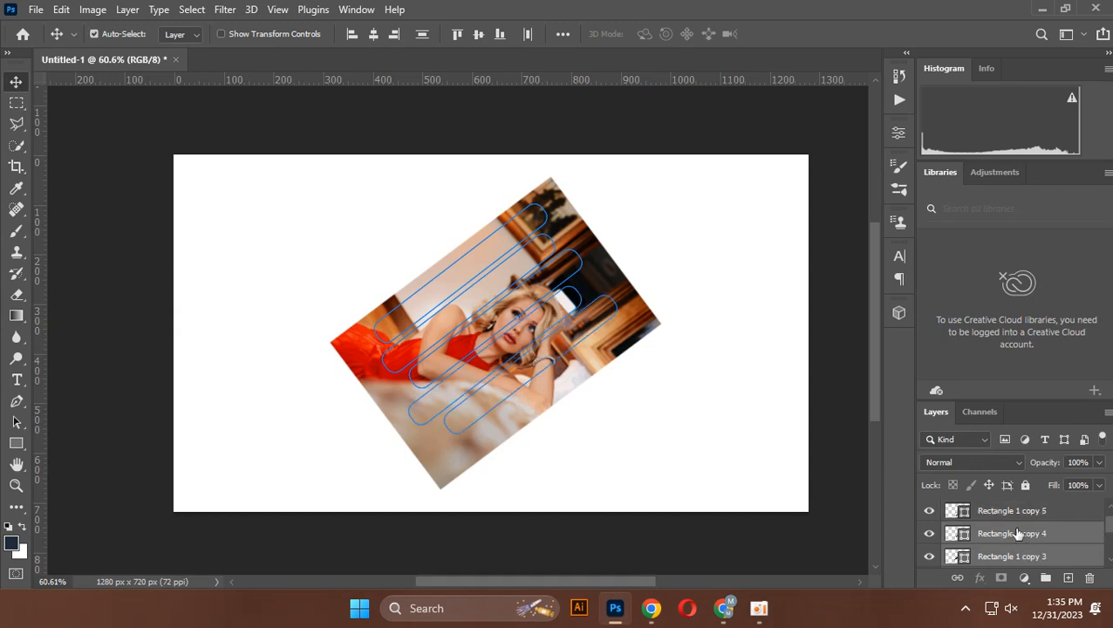
left_click(1008, 515, "ctrl")
scroll(1008, 518, "up", 1)
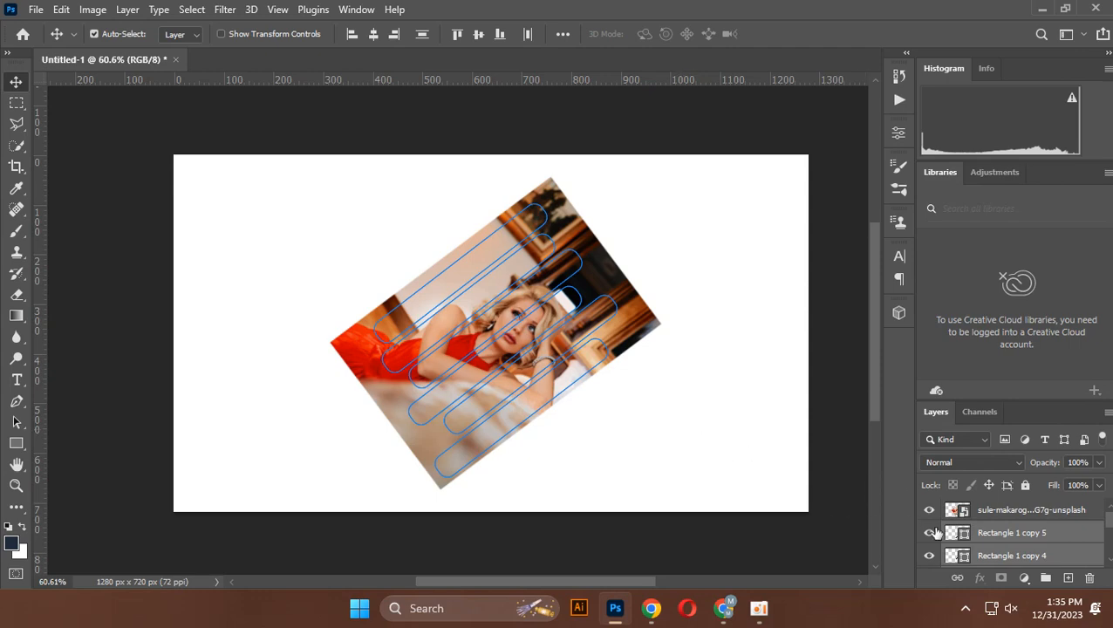
right_click(1007, 511)
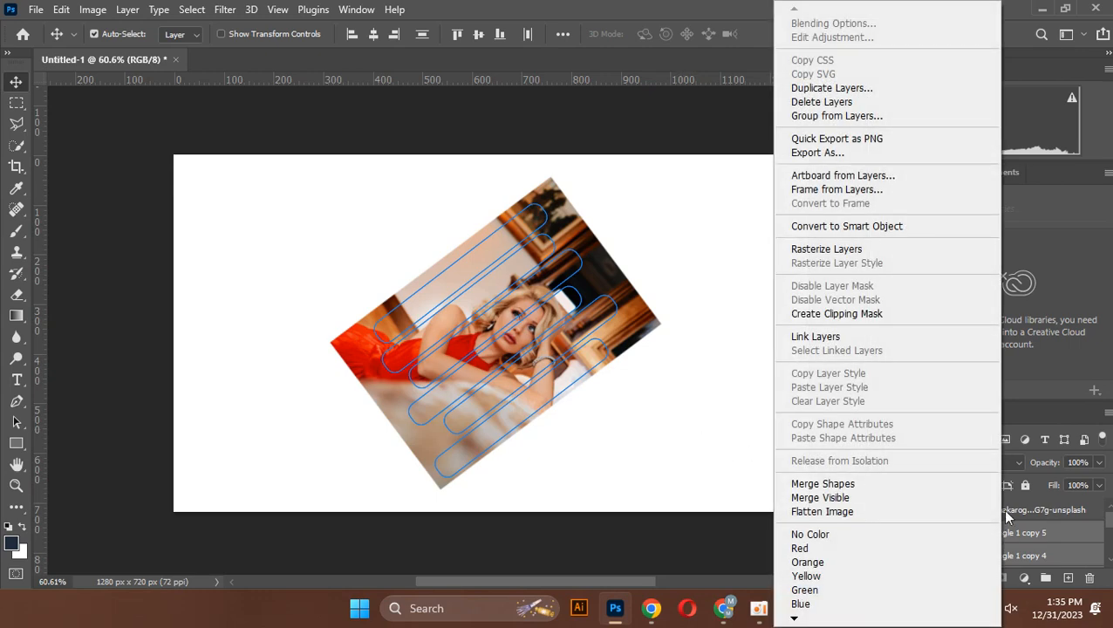
left_click(883, 228)
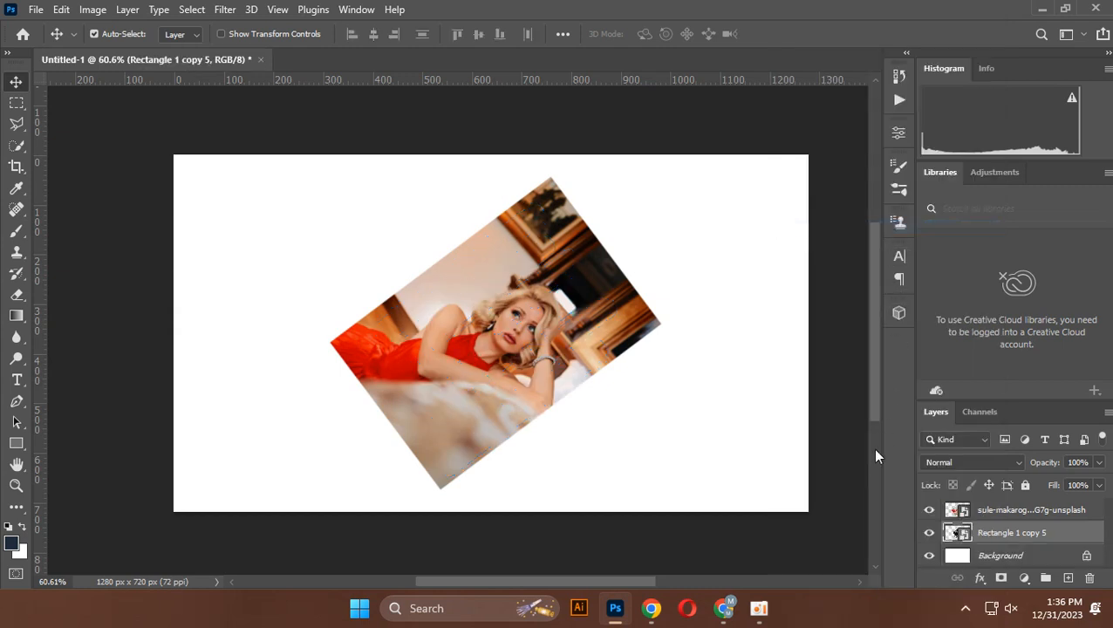
Clip the photo of the woman in the red dress to the combined bars smart object with a clipping mask
left_click(1053, 512)
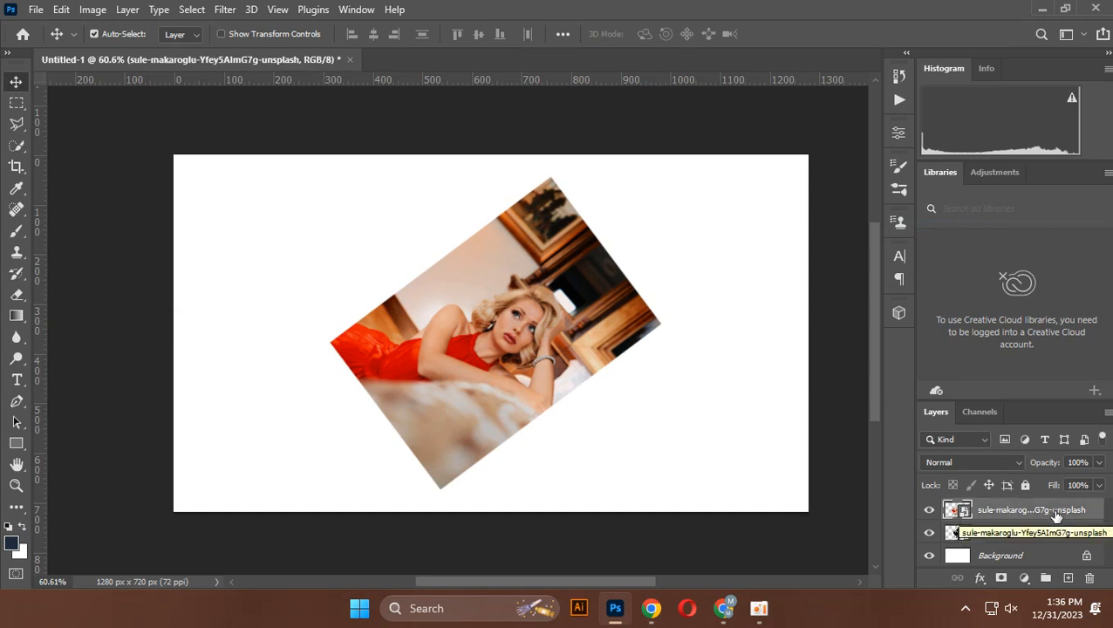
right_click(1053, 512)
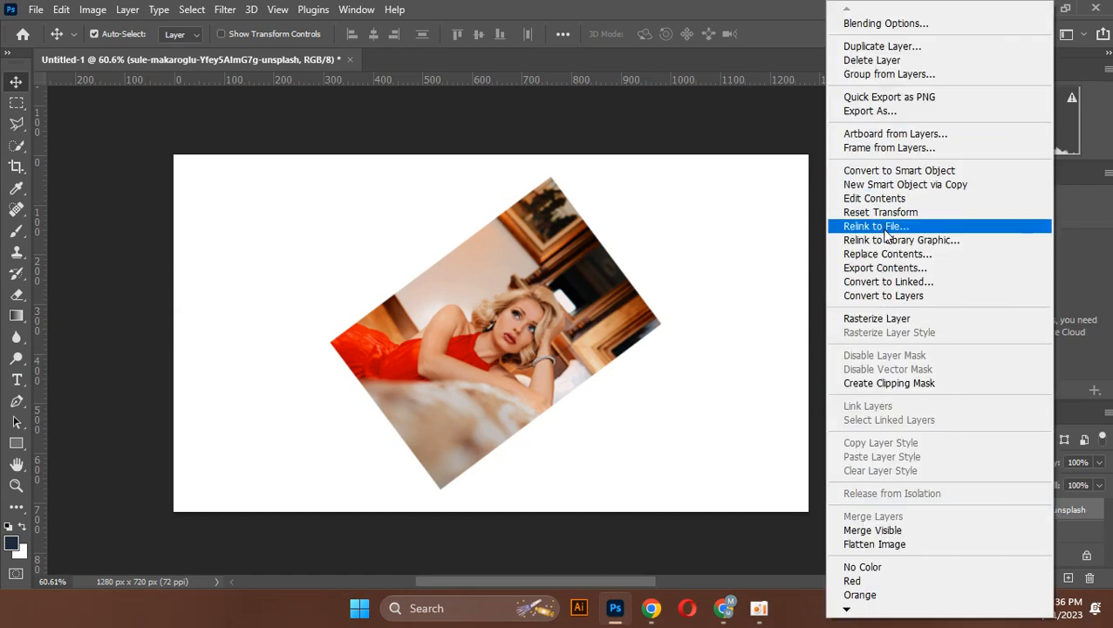
left_click(932, 388)
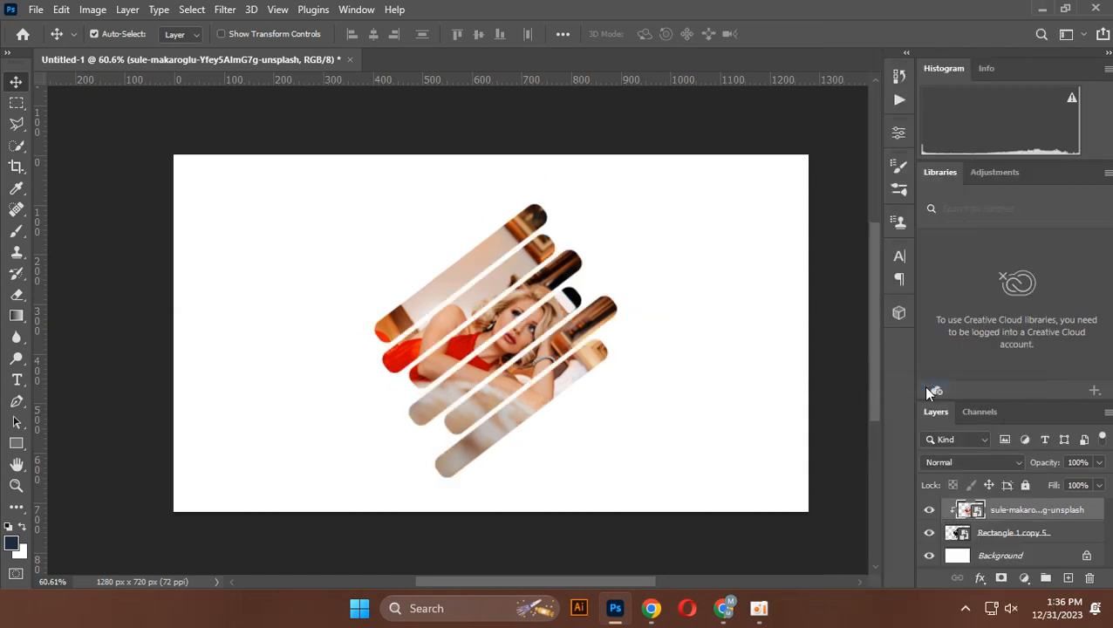